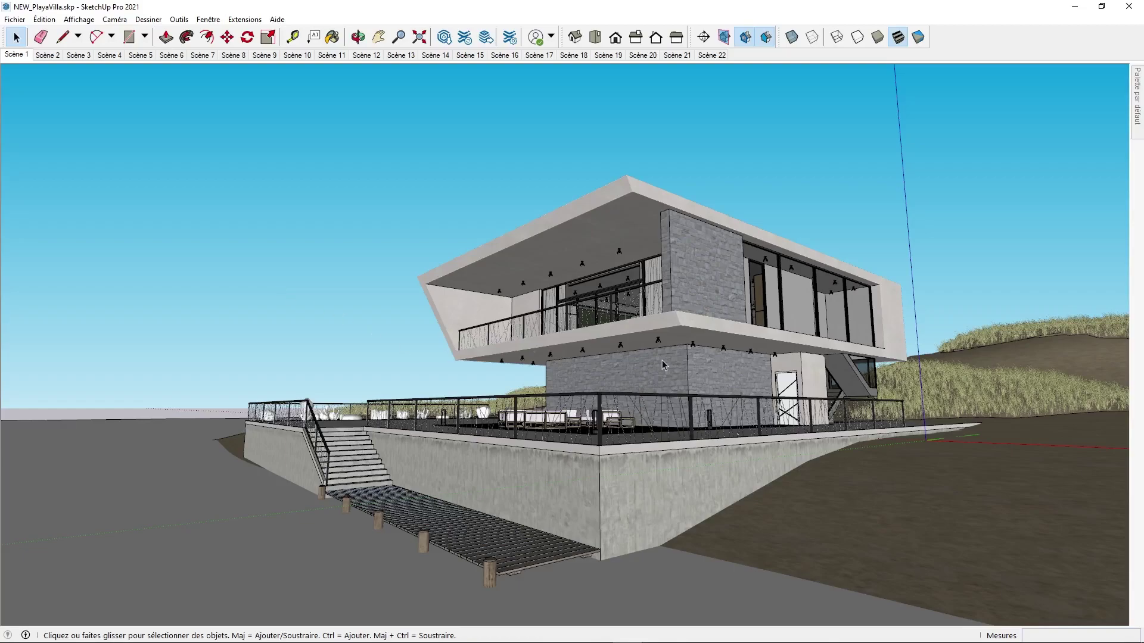
Orbit around the villa to a frontal view and zoom in toward the terrace.
{"action": "mouse_move", "coordinate": [685, 373]}
{"action": "middle_mouse_down"}
{"action": "mouse_move", "coordinate": [641, 410]}
{"action": "mouse_move", "coordinate": [632, 296]}
{"action": "mouse_move", "coordinate": [509, 439]}
{"action": "mouse_move", "coordinate": [239, 369]}
{"action": "middle_mouse_up"}
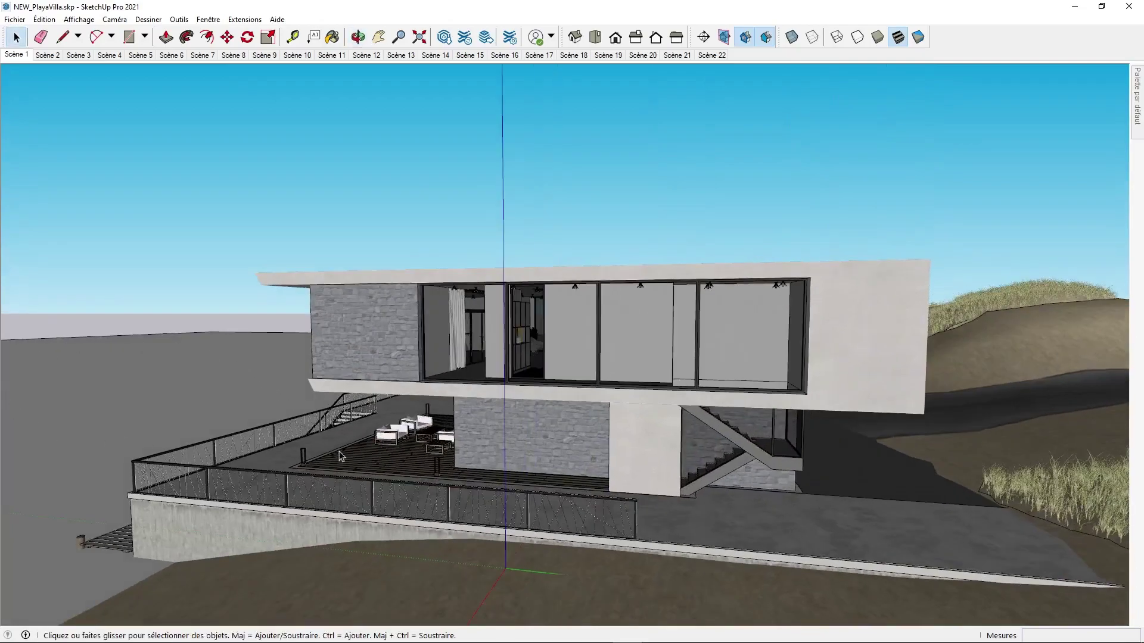
{"action": "middle_click_drag", "start_coordinate": [342, 457], "coordinate": [333, 372]}
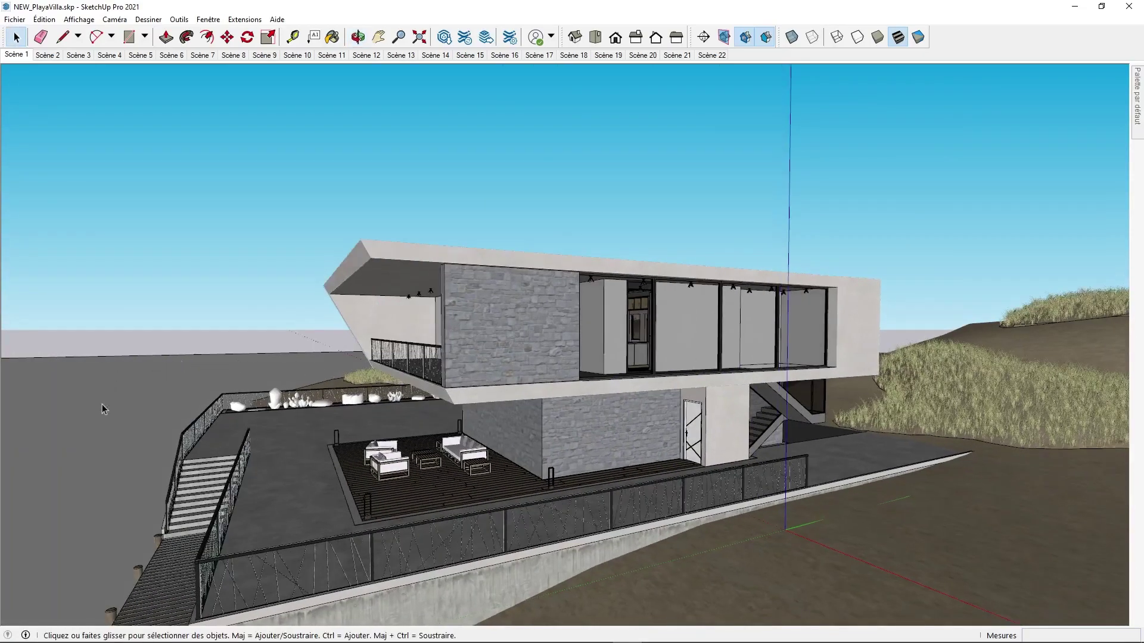
{"action": "middle_click_drag", "start_coordinate": [357, 467], "coordinate": [570, 532]}
{"action": "scroll", "coordinate": [571, 524], "scroll_direction": "up", "scroll_amount": 3}
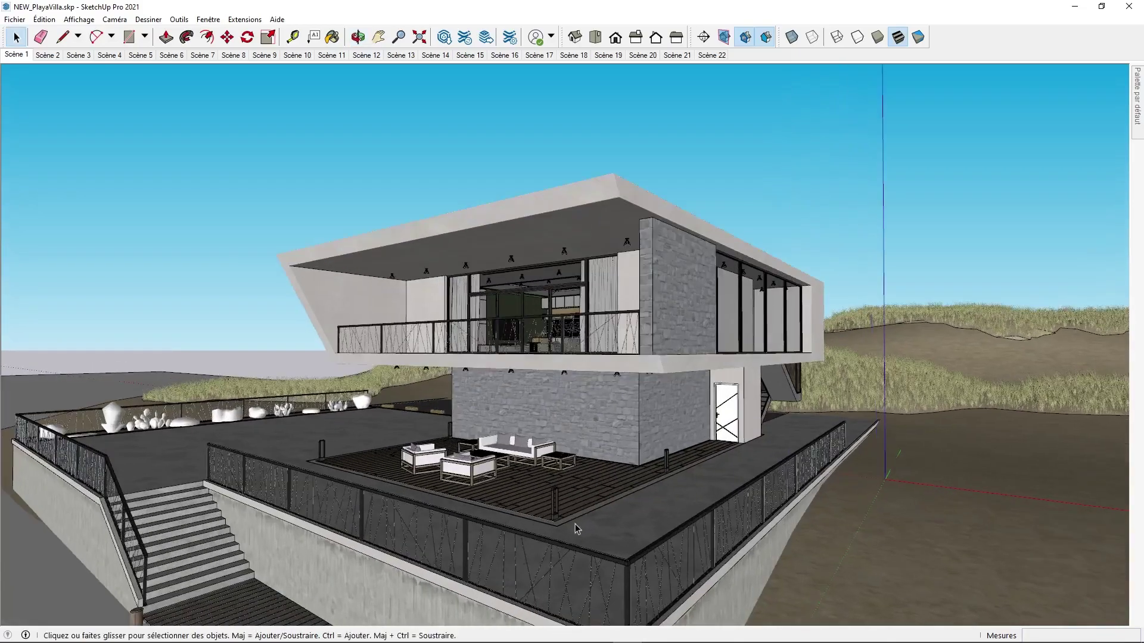
{"action": "scroll", "coordinate": [569, 524], "scroll_direction": "up", "scroll_amount": 4}
{"action": "scroll", "coordinate": [569, 524], "scroll_direction": "up", "scroll_amount": 3}
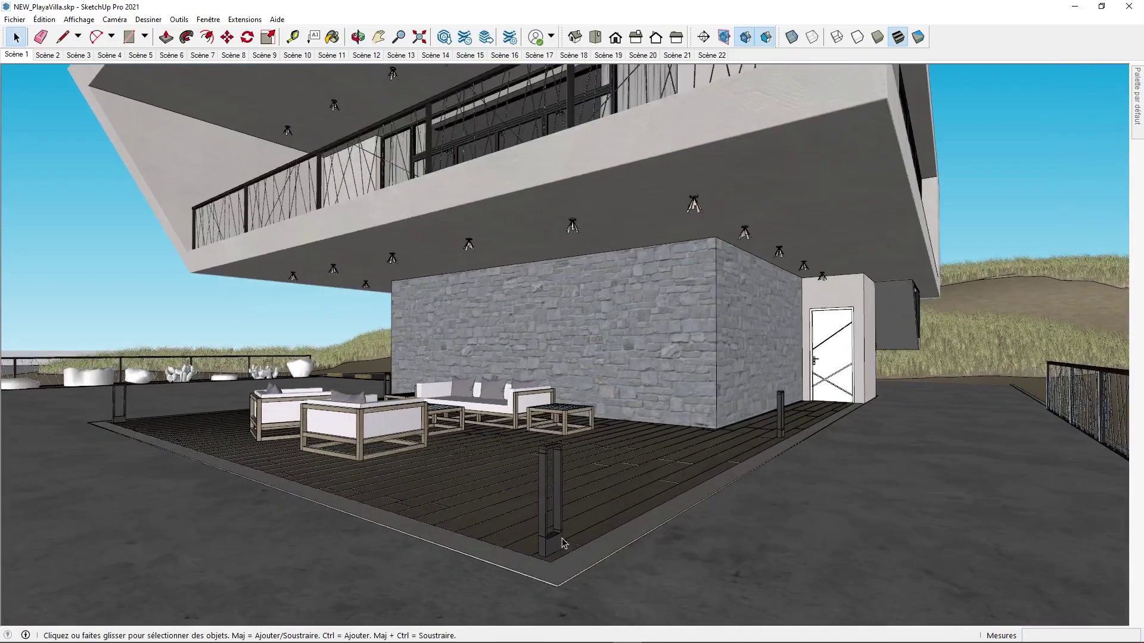
{"action": "scroll", "coordinate": [542, 440], "scroll_direction": "up", "scroll_amount": 2}
{"action": "scroll", "coordinate": [542, 439], "scroll_direction": "up", "scroll_amount": 2}
Orbit low over the deck and zoom in close on the dark bollard.
{"action": "middle_click_drag", "start_coordinate": [527, 446], "coordinate": [532, 448]}
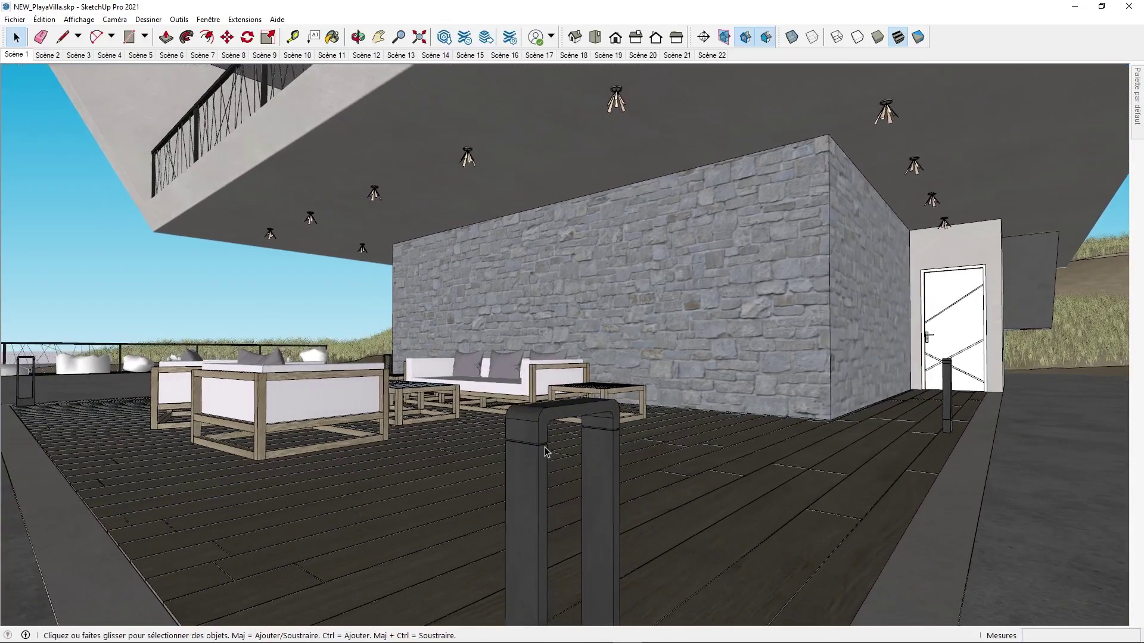
{"action": "scroll", "coordinate": [532, 448], "scroll_direction": "up", "scroll_amount": 2}
{"action": "scroll", "coordinate": [532, 448], "scroll_direction": "up", "scroll_amount": 1}
{"action": "scroll", "coordinate": [534, 450], "scroll_direction": "up", "scroll_amount": 2}
{"action": "scroll", "coordinate": [535, 448], "scroll_direction": "up", "scroll_amount": 2}
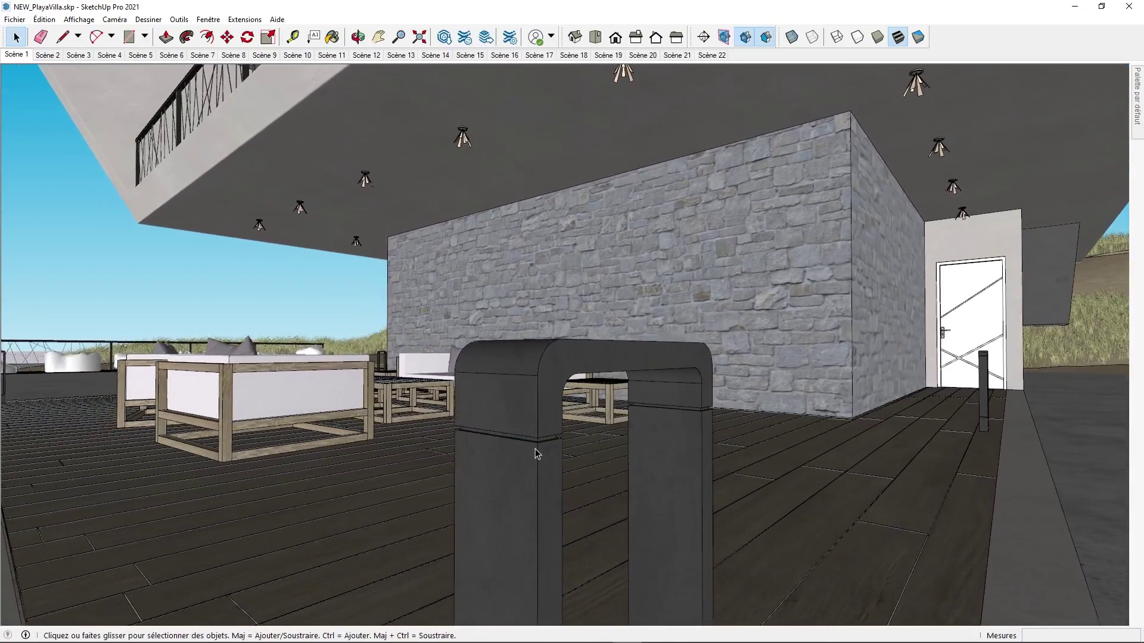
{"action": "scroll", "coordinate": [535, 448], "scroll_direction": "up", "scroll_amount": 2}
{"action": "scroll", "coordinate": [535, 448], "scroll_direction": "up", "scroll_amount": 1}
{"action": "scroll", "coordinate": [495, 430], "scroll_direction": "down", "scroll_amount": 3}
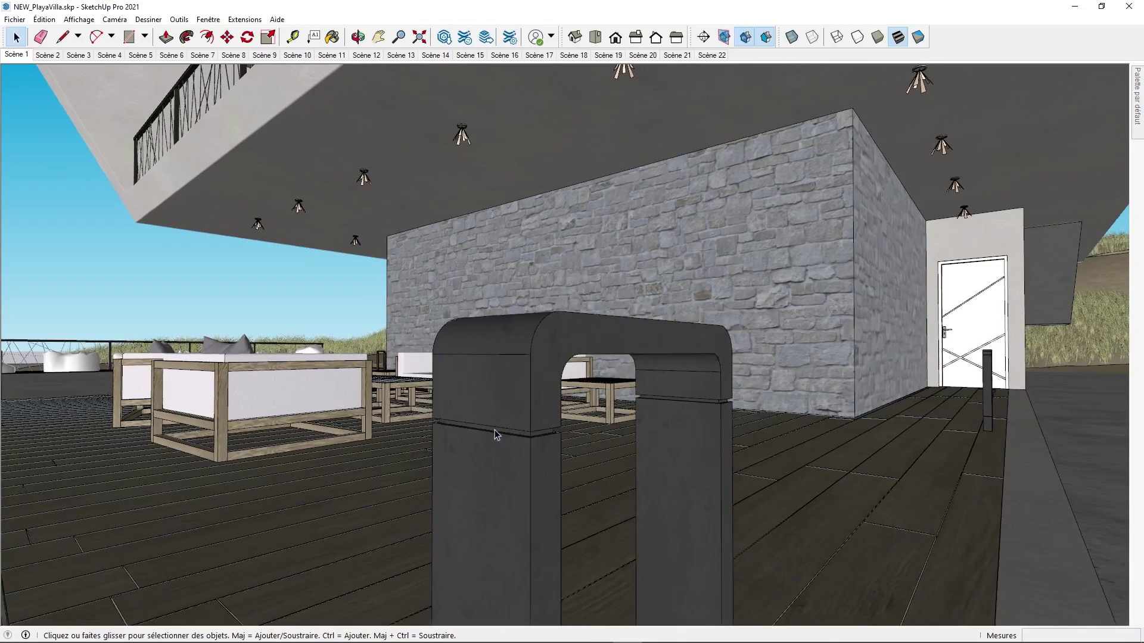
Walk up to the bollard until the near plane clips it, exposing its hollow interior.
{"action": "key", "text": "w"}
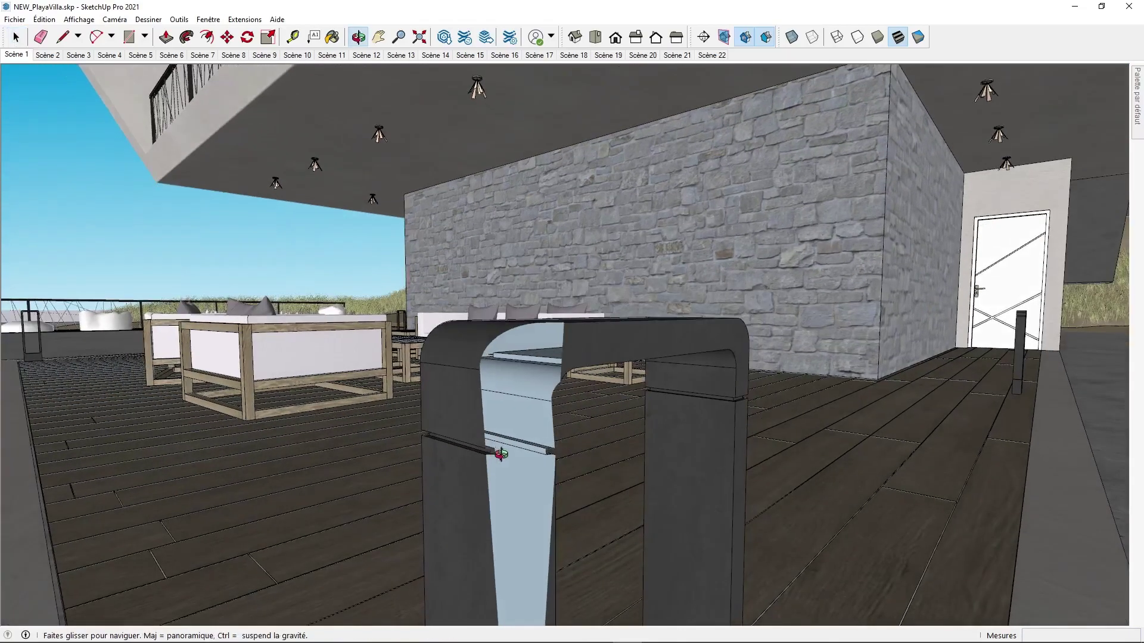
{"action": "left_click_drag", "start_coordinate": [494, 453], "coordinate": [509, 457]}
{"action": "key", "text": "space"}
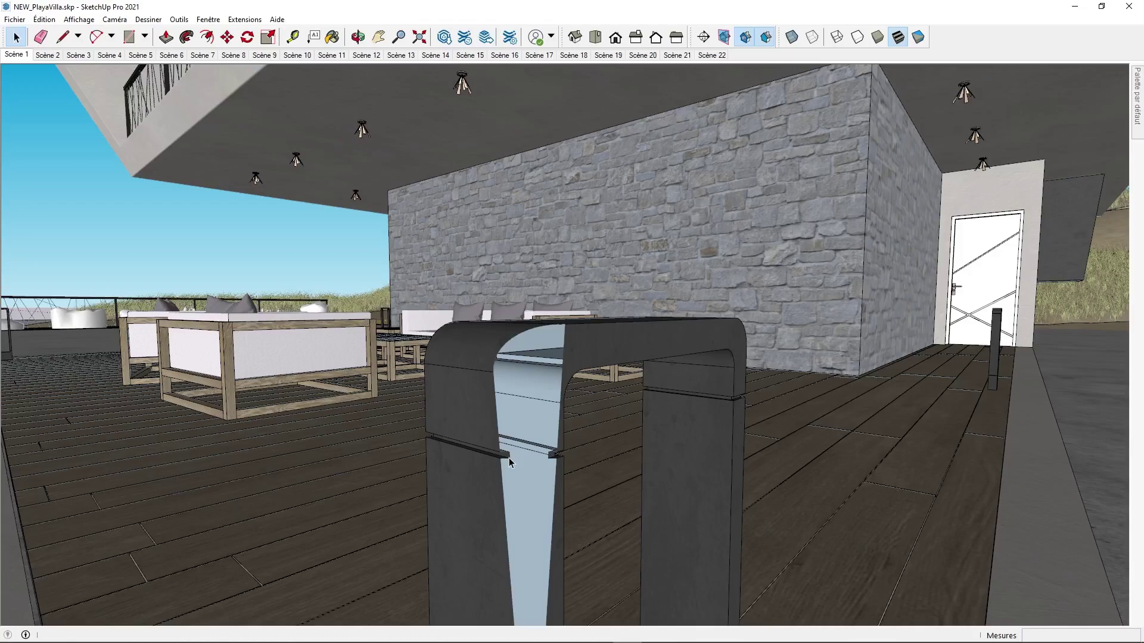
{"action": "mouse_move", "coordinate": [529, 438]}
{"action": "middle_mouse_down"}
{"action": "mouse_move", "coordinate": [510, 418]}
{"action": "mouse_move", "coordinate": [495, 458]}
{"action": "middle_mouse_up"}
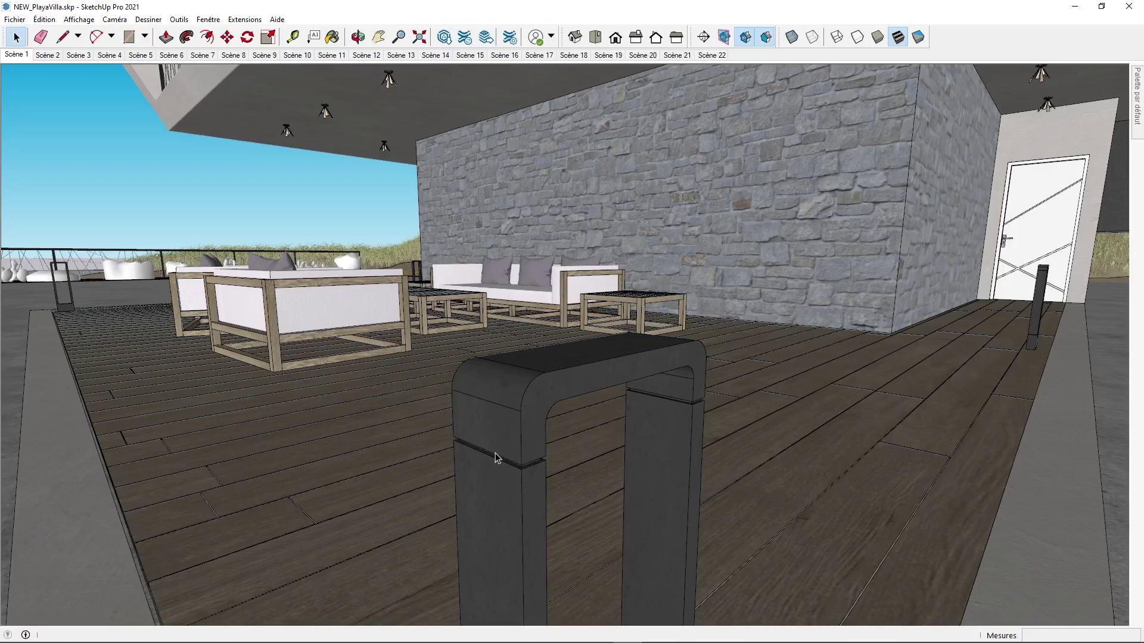
{"action": "scroll", "coordinate": [517, 489], "scroll_direction": "up", "scroll_amount": 2}
{"action": "left_click", "coordinate": [517, 489]}
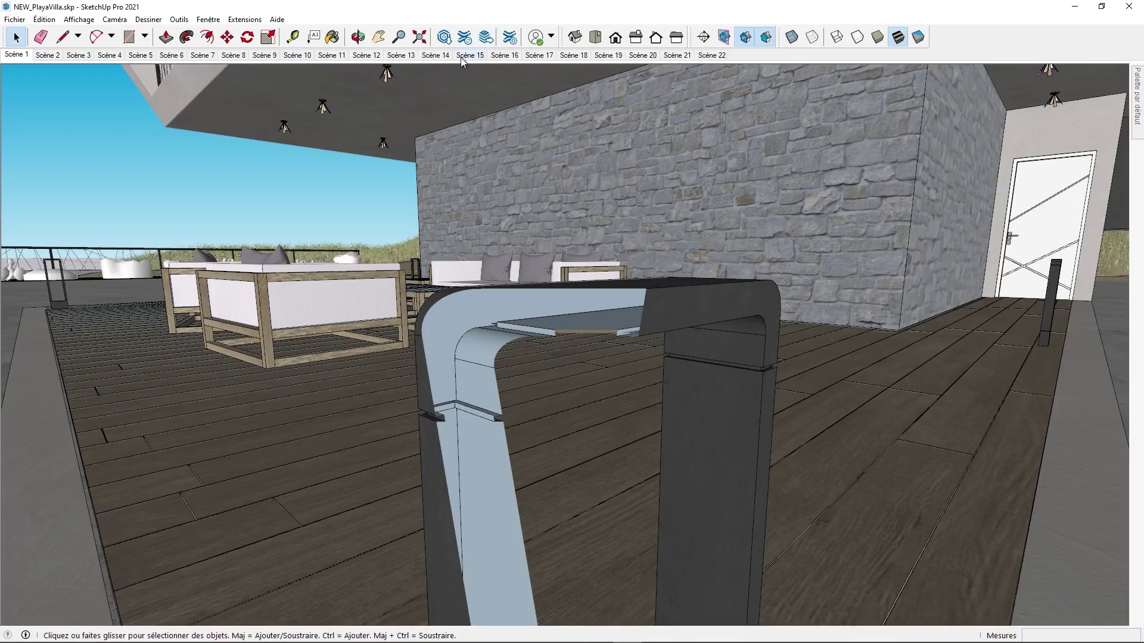
Search the Extension Warehouse for 'clipping' and open the M Moser Clipping Fix page.
{"action": "left_click", "coordinate": [464, 38]}
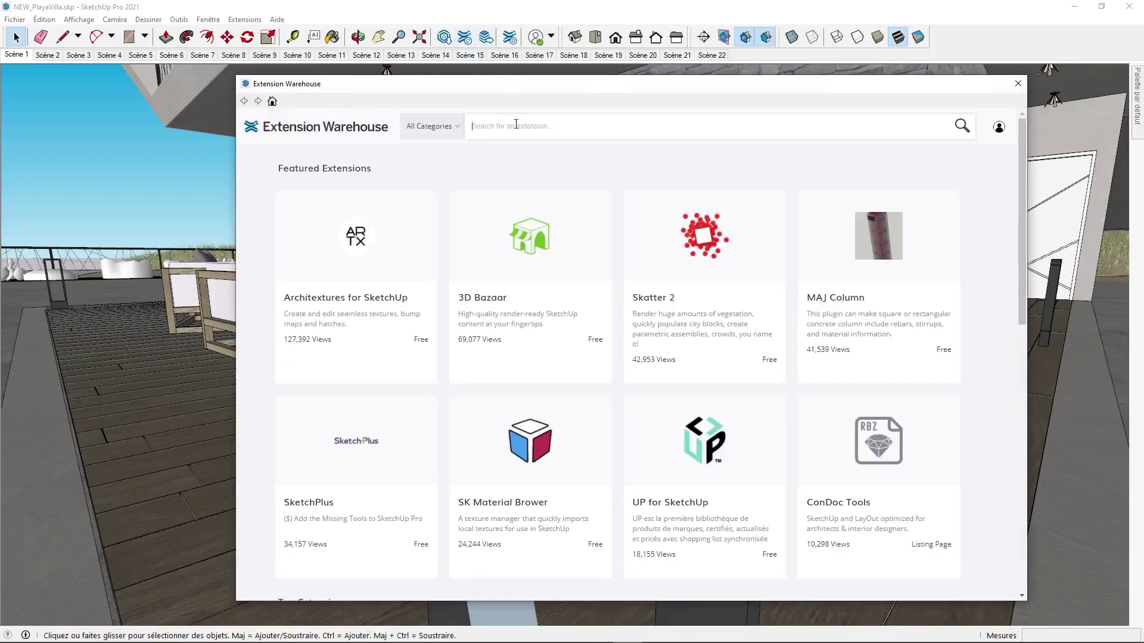
{"action": "type", "text": "clipping"}
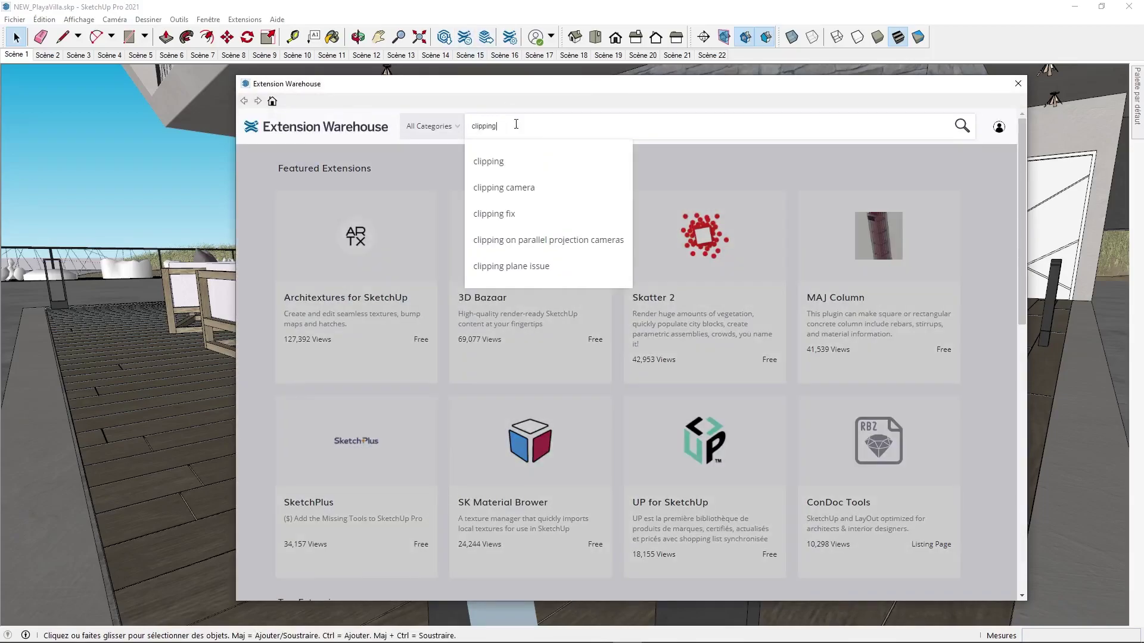
{"action": "key", "text": "Return"}
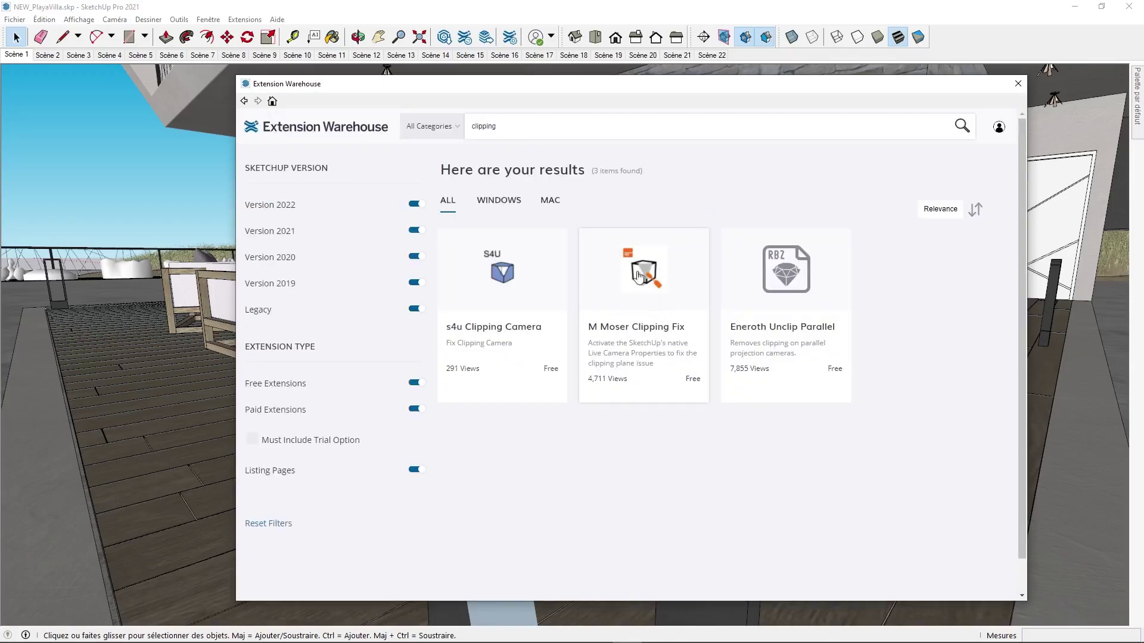
{"action": "left_click", "coordinate": [653, 362]}
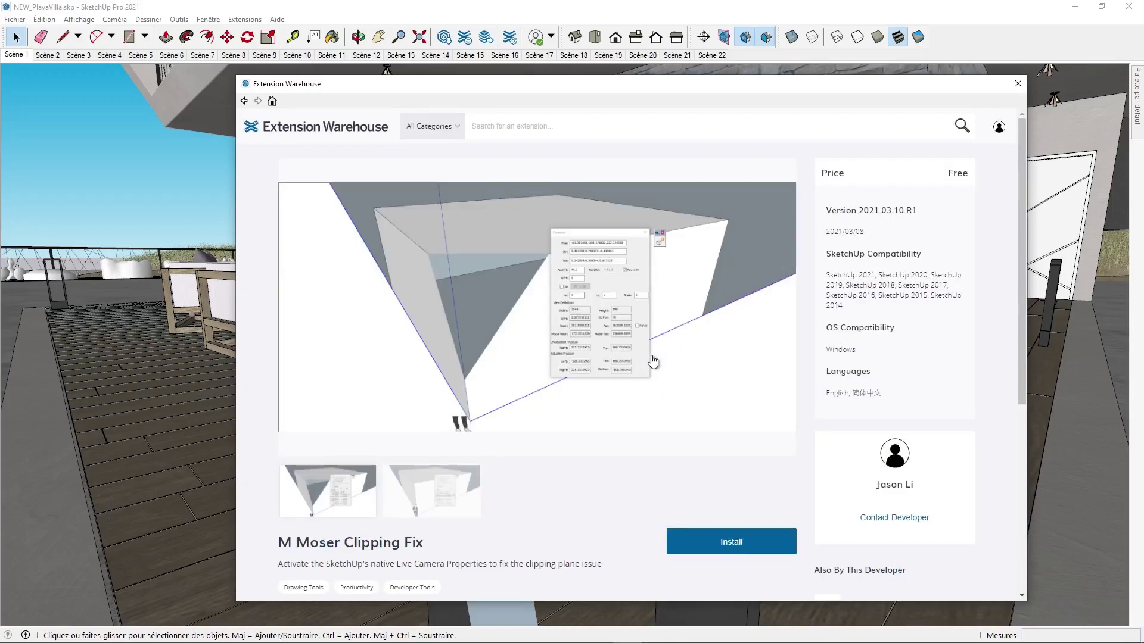
Install M Moser Clipping Fix, confirming with Oui and OK, and dismiss the update notice.
{"action": "left_click", "coordinate": [731, 538]}
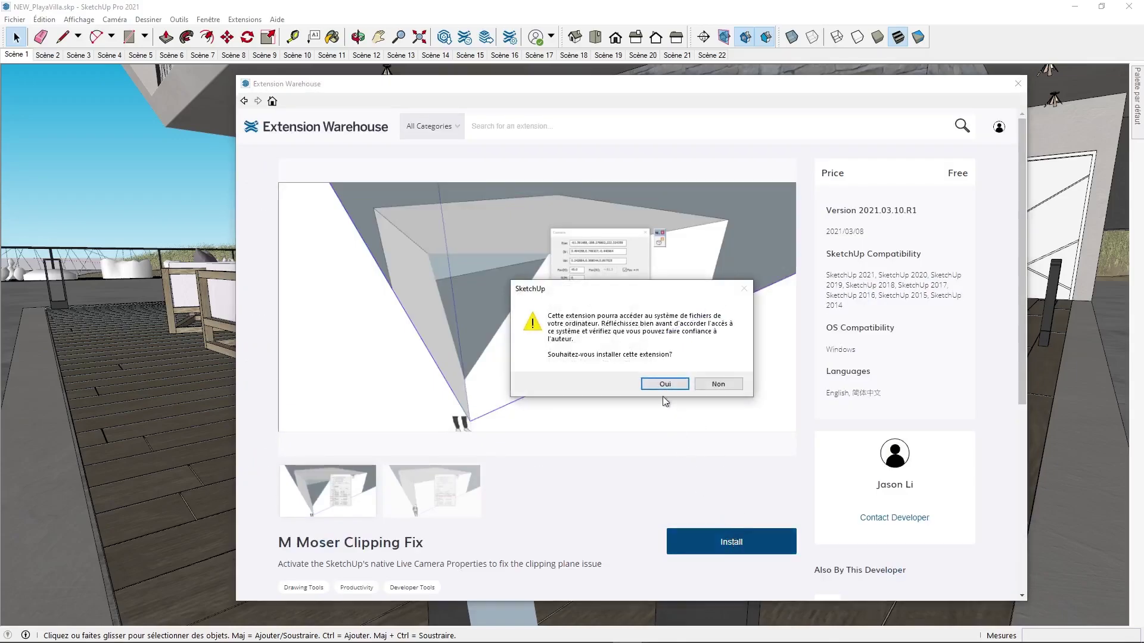
{"action": "left_click", "coordinate": [664, 385]}
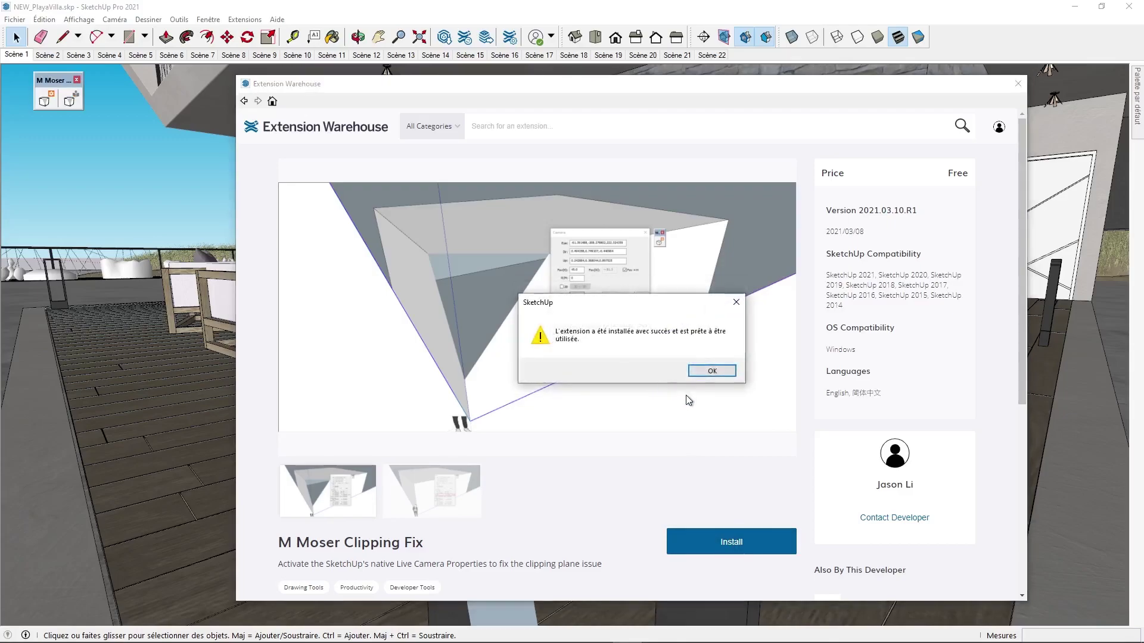
{"action": "left_click", "coordinate": [711, 371]}
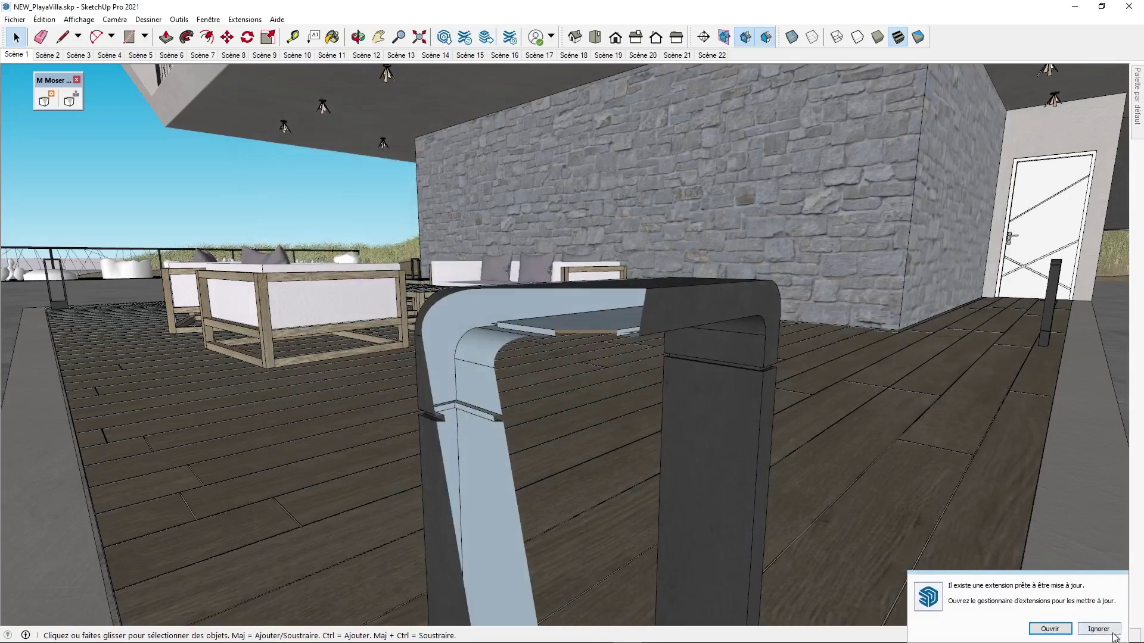
{"action": "left_click", "coordinate": [1111, 630]}
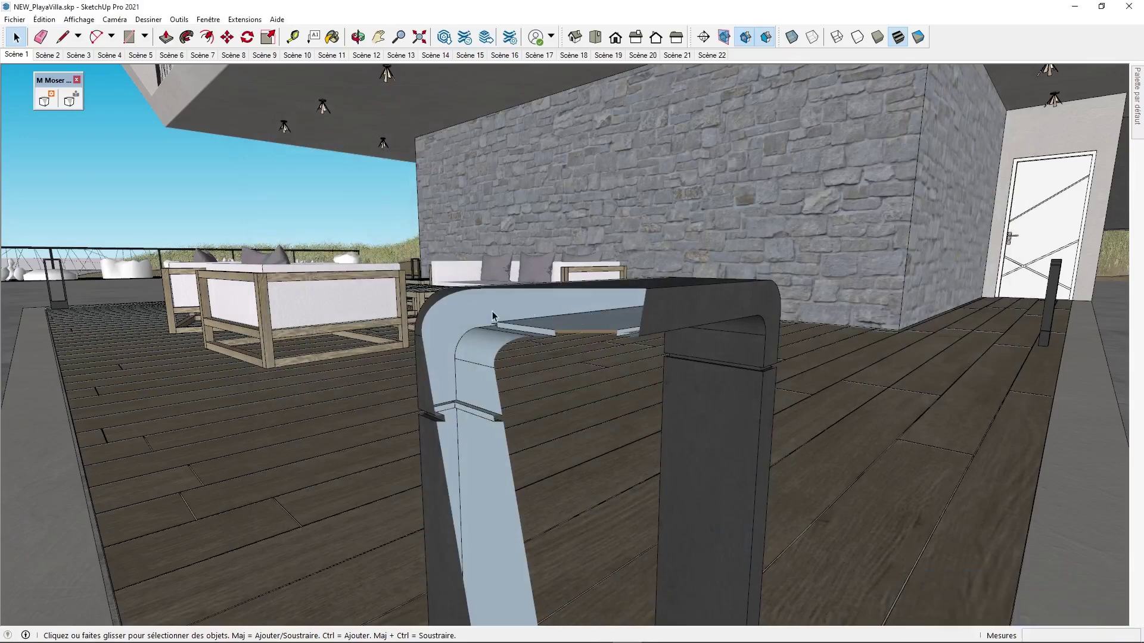
Show the Clipping Fix Caméra dialog and move it to the left, clear of the bollard.
{"action": "left_click", "coordinate": [47, 102]}
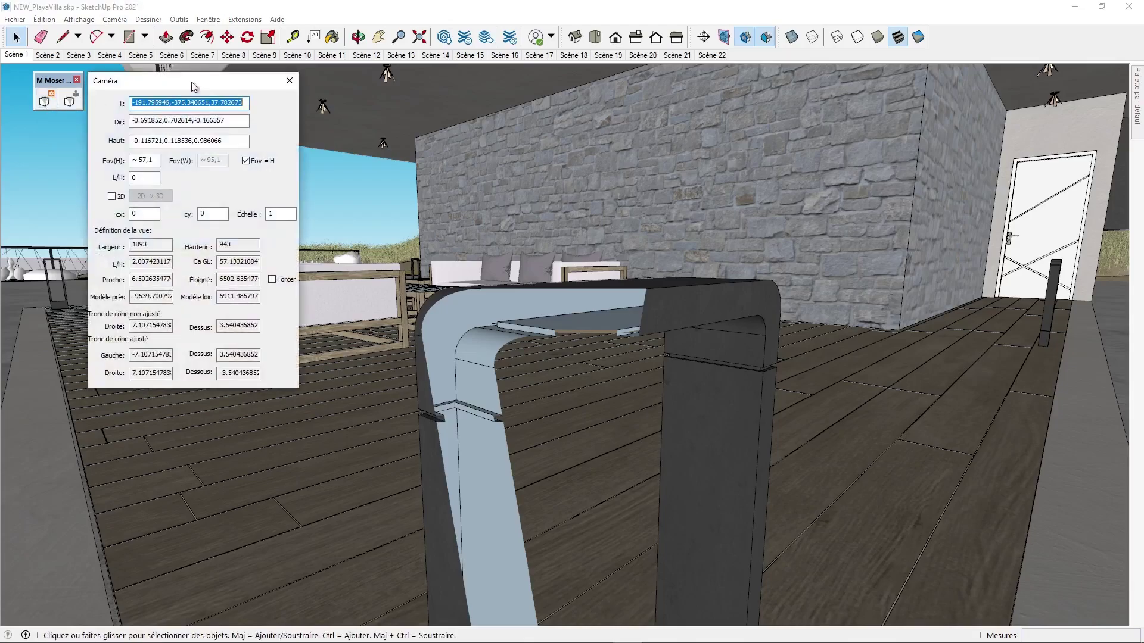
{"action": "left_click_drag", "start_coordinate": [191, 81], "coordinate": [164, 148]}
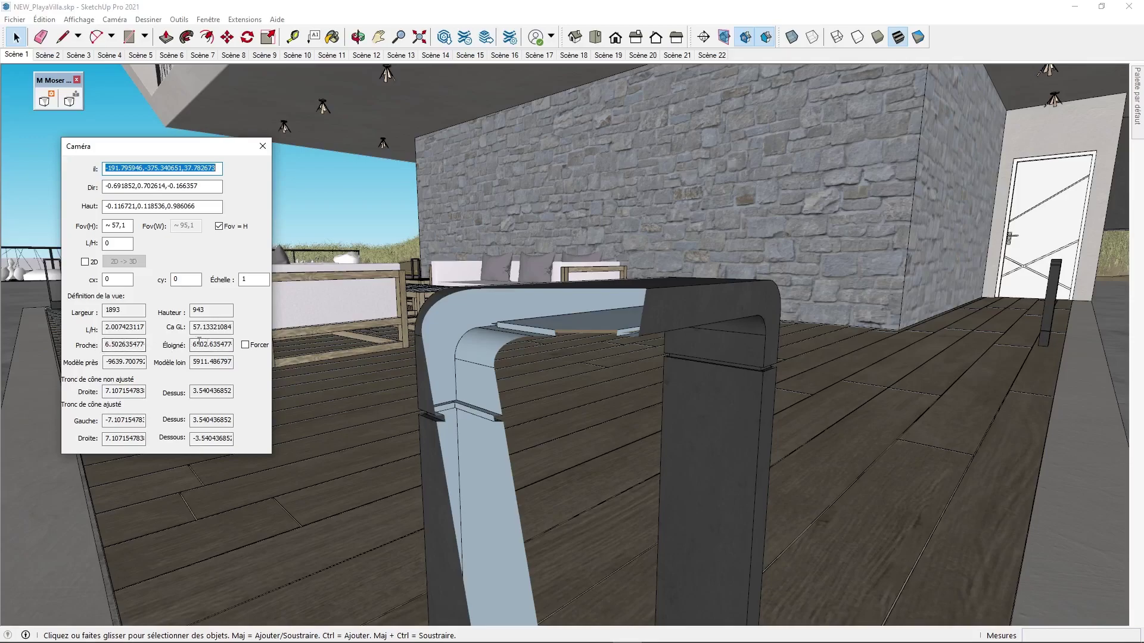
Tick Forcer and set the near clipping (Proche) to 5, viewing the bollard top.
{"action": "left_click", "coordinate": [246, 346]}
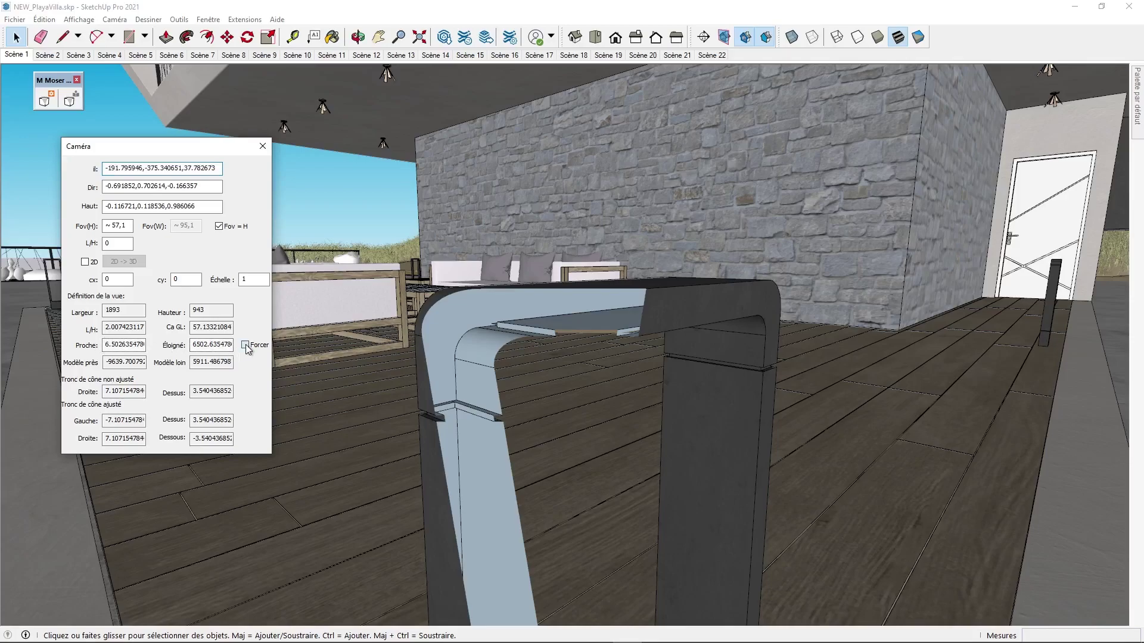
{"action": "double_click", "coordinate": [118, 343]}
{"action": "type", "text": "5"}
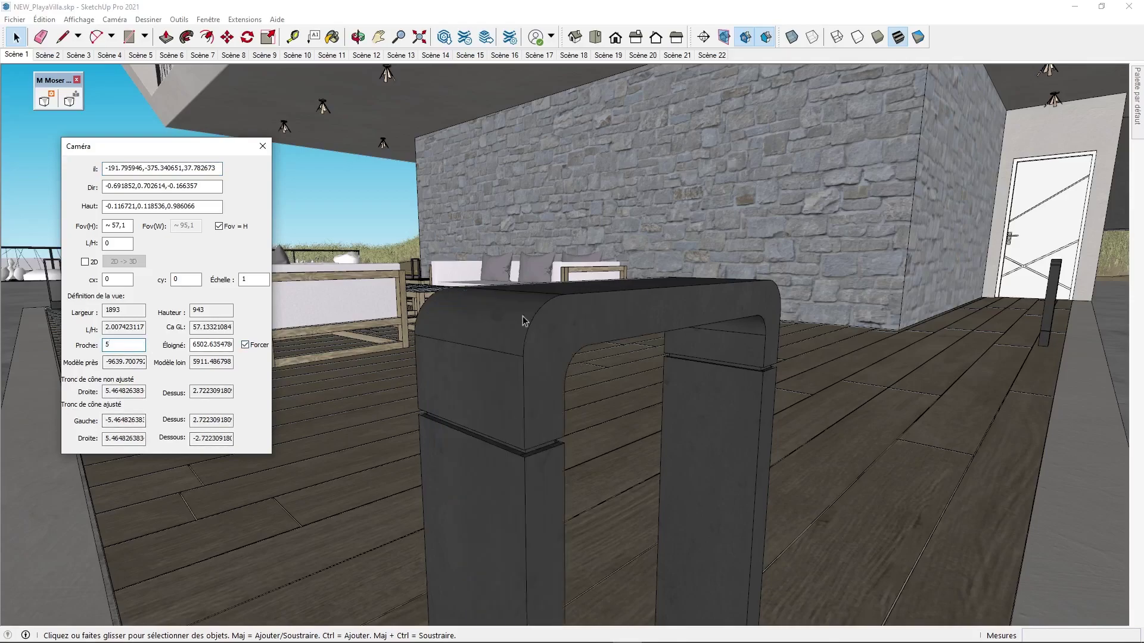
{"action": "middle_click_drag", "start_coordinate": [540, 357], "coordinate": [525, 428]}
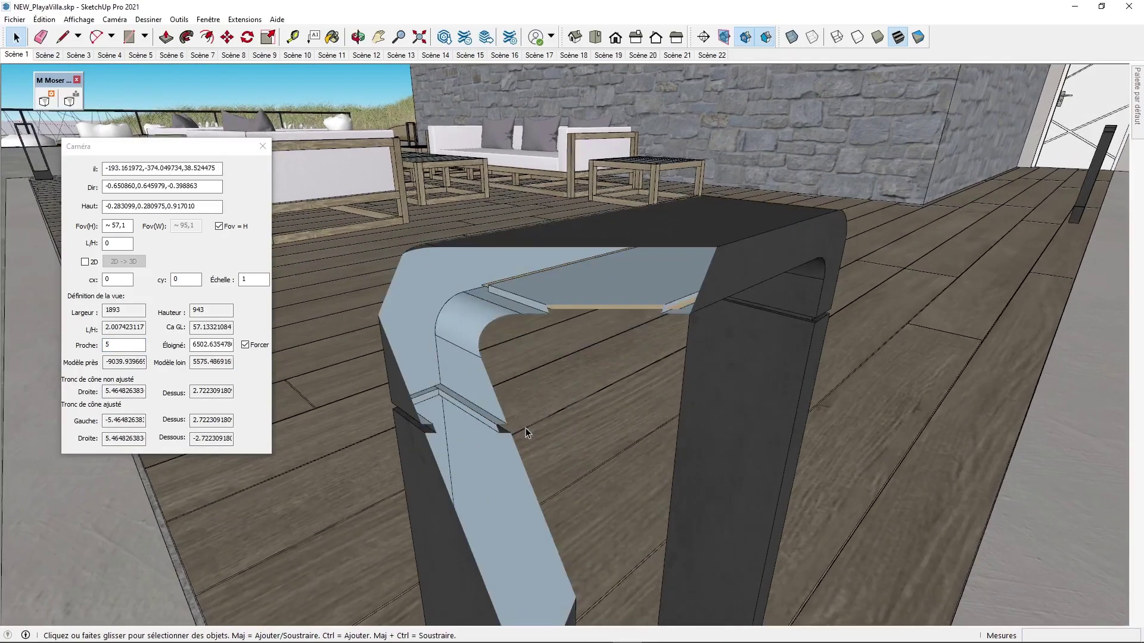
Lower the near clipping to 2 and zoom in on the bollard top.
{"action": "double_click", "coordinate": [118, 345]}
{"action": "type", "text": "2"}
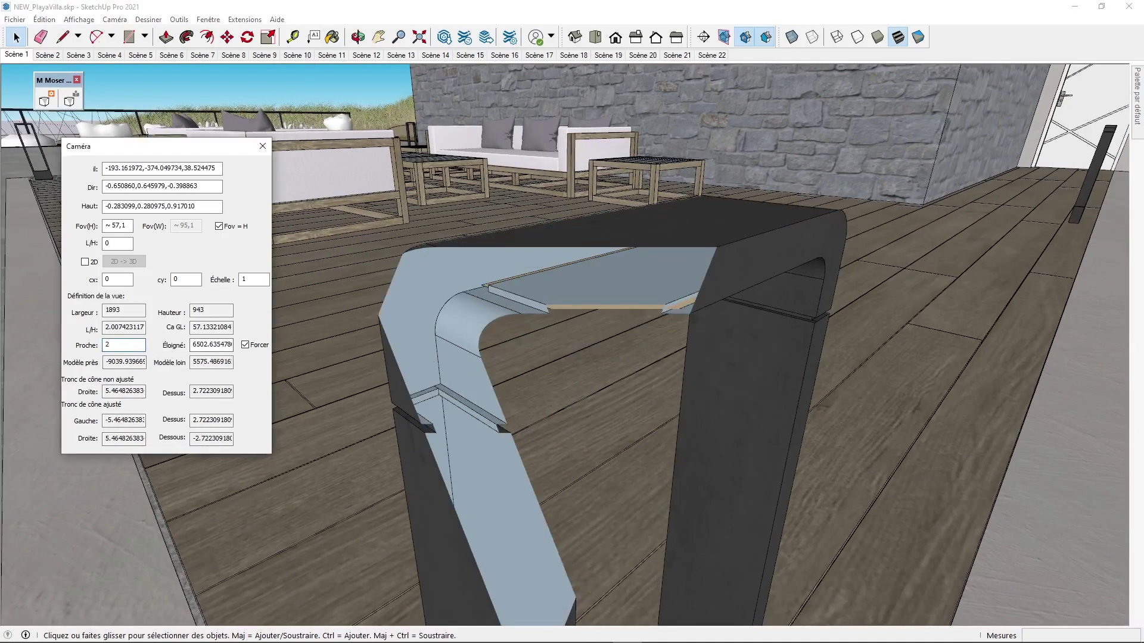
{"action": "scroll", "coordinate": [460, 407], "scroll_direction": "up", "scroll_amount": 1}
{"action": "scroll", "coordinate": [460, 407], "scroll_direction": "up", "scroll_amount": 1}
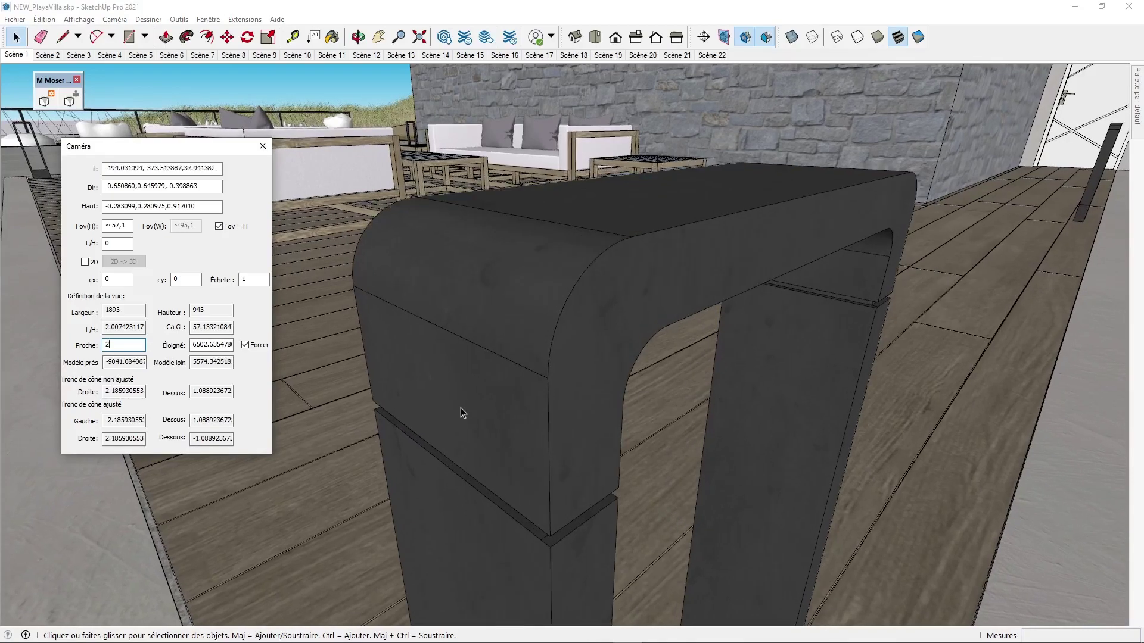
{"action": "scroll", "coordinate": [458, 407], "scroll_direction": "up", "scroll_amount": 2}
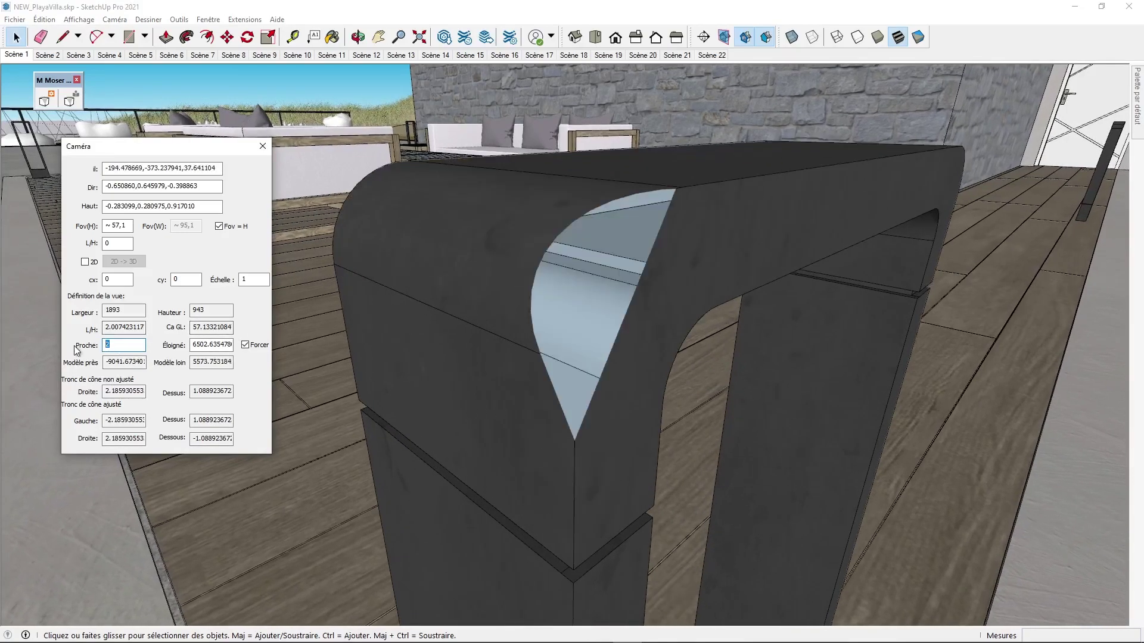
Apply a near clipping distance of 1 and inspect the intact bollard top.
{"action": "key", "text": "BackSpace"}
{"action": "type", "text": "1"}
{"action": "key", "text": "Return"}
{"action": "mouse_move", "coordinate": [528, 339]}
{"action": "middle_mouse_down"}
{"action": "mouse_move", "coordinate": [668, 362]}
{"action": "mouse_move", "coordinate": [579, 331]}
{"action": "mouse_move", "coordinate": [586, 383]}
{"action": "mouse_move", "coordinate": [602, 90]}
{"action": "mouse_move", "coordinate": [590, 519]}
{"action": "middle_mouse_up"}
{"action": "scroll", "coordinate": [579, 331], "scroll_direction": "down", "scroll_amount": 1}
{"action": "scroll", "coordinate": [586, 377], "scroll_direction": "up", "scroll_amount": 2}
{"action": "scroll", "coordinate": [589, 390], "scroll_direction": "up", "scroll_amount": 2}
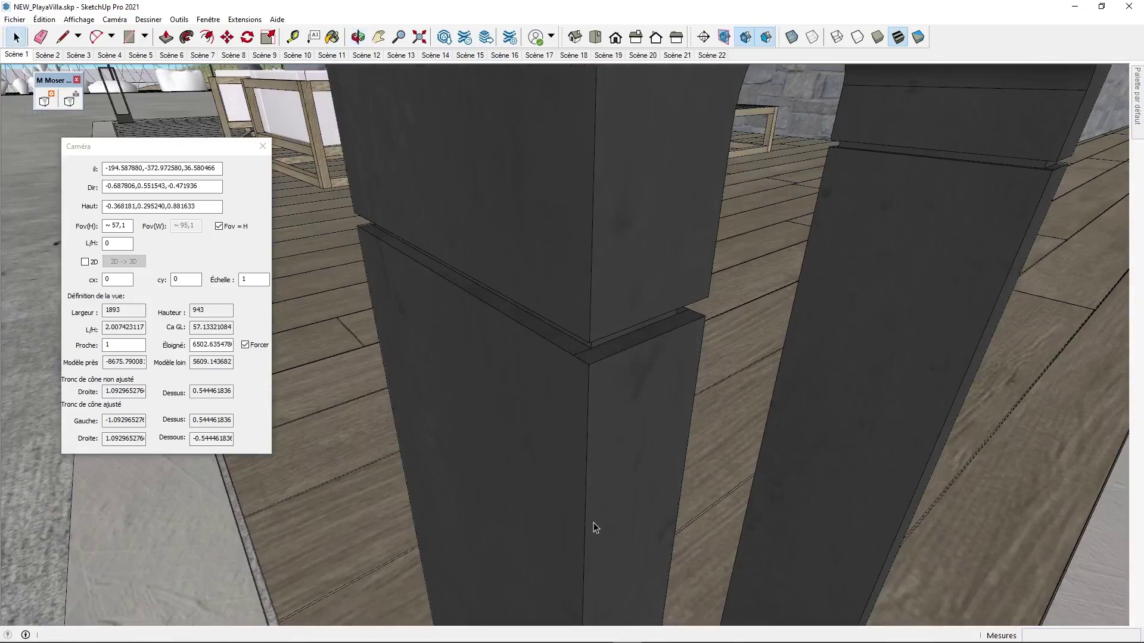
{"action": "scroll", "coordinate": [589, 516], "scroll_direction": "down", "scroll_amount": 1}
{"action": "scroll", "coordinate": [589, 516], "scroll_direction": "down", "scroll_amount": 1}
{"action": "scroll", "coordinate": [590, 516], "scroll_direction": "down", "scroll_amount": 1}
{"action": "scroll", "coordinate": [589, 516], "scroll_direction": "down", "scroll_amount": 1}
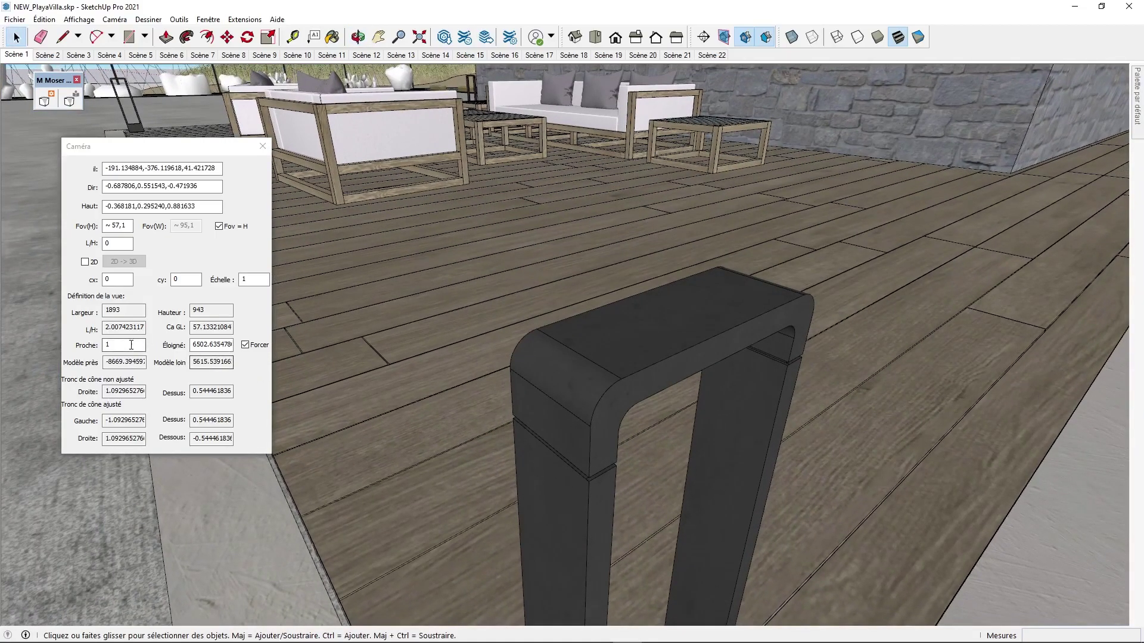
Close the Caméra dialog and move in close on the arch pillar joint.
{"action": "left_click", "coordinate": [262, 146]}
{"action": "scroll", "coordinate": [584, 430], "scroll_direction": "up", "scroll_amount": 1}
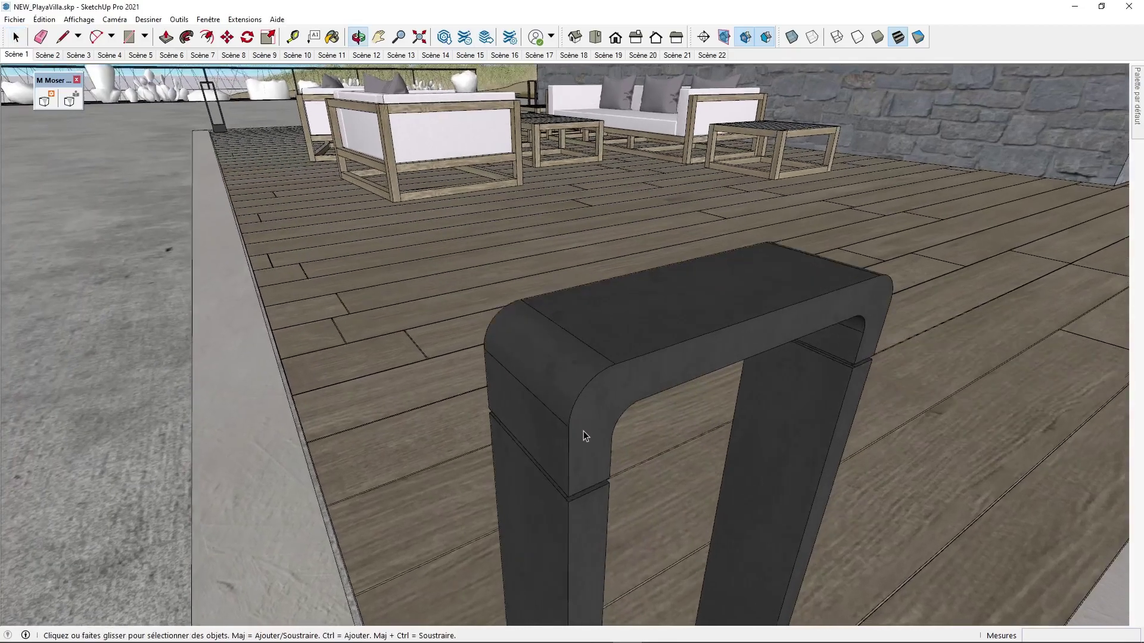
{"action": "scroll", "coordinate": [577, 463], "scroll_direction": "up", "scroll_amount": 2}
{"action": "scroll", "coordinate": [580, 495], "scroll_direction": "up", "scroll_amount": 2}
{"action": "scroll", "coordinate": [581, 519], "scroll_direction": "up", "scroll_amount": 3}
{"action": "mouse_move", "coordinate": [581, 519]}
{"action": "middle_mouse_down"}
{"action": "mouse_move", "coordinate": [501, 449]}
{"action": "mouse_move", "coordinate": [559, 373]}
{"action": "mouse_move", "coordinate": [496, 459]}
{"action": "middle_mouse_up"}
{"action": "scroll", "coordinate": [509, 463], "scroll_direction": "up", "scroll_amount": 2}
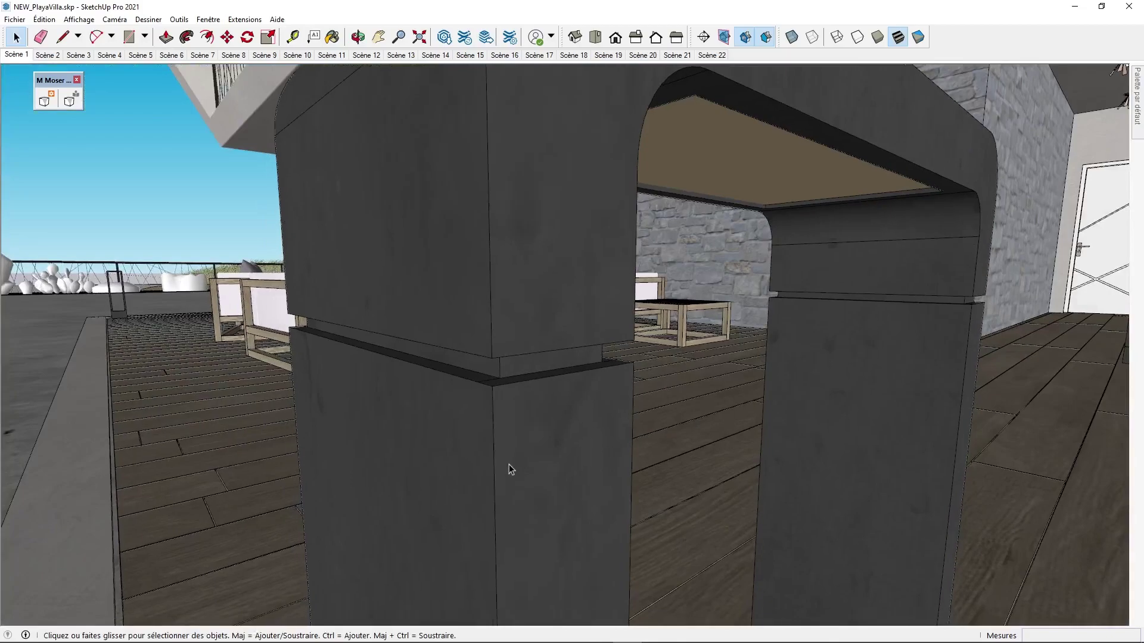
{"action": "scroll", "coordinate": [508, 464], "scroll_direction": "up", "scroll_amount": 2}
{"action": "scroll", "coordinate": [509, 463], "scroll_direction": "up", "scroll_amount": 2}
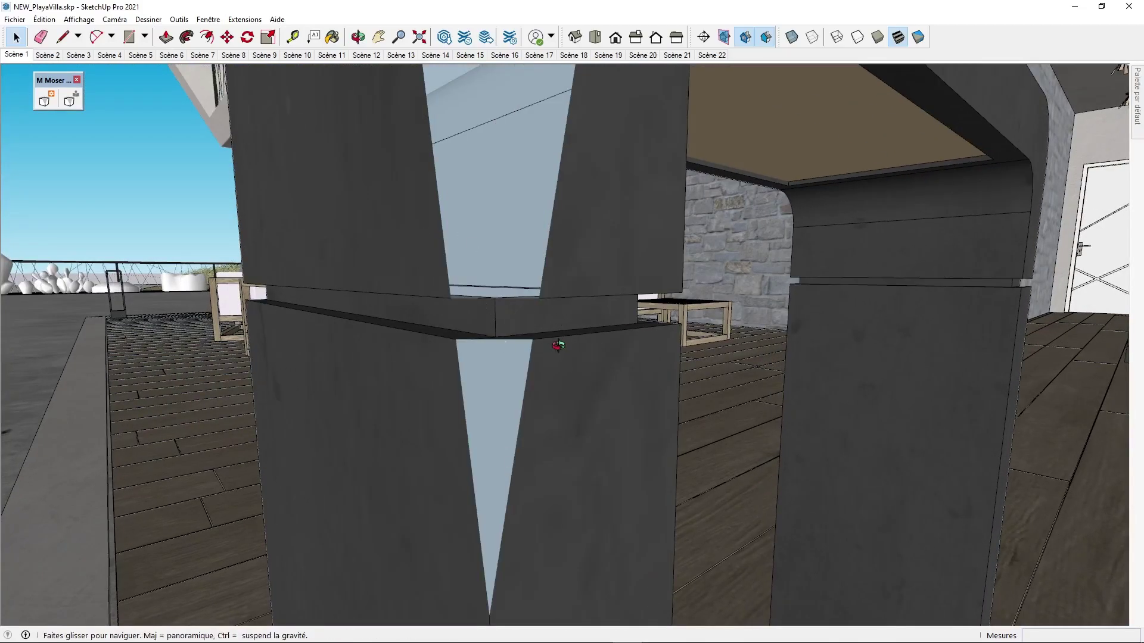
{"action": "mouse_move", "coordinate": [557, 340]}
{"action": "middle_mouse_down"}
{"action": "mouse_move", "coordinate": [536, 395]}
{"action": "mouse_move", "coordinate": [560, 357]}
{"action": "middle_mouse_up"}
Set the near clipping to 0.5, check the pillar joint uncut, and close the Caméra dialog.
{"action": "left_click", "coordinate": [69, 102]}
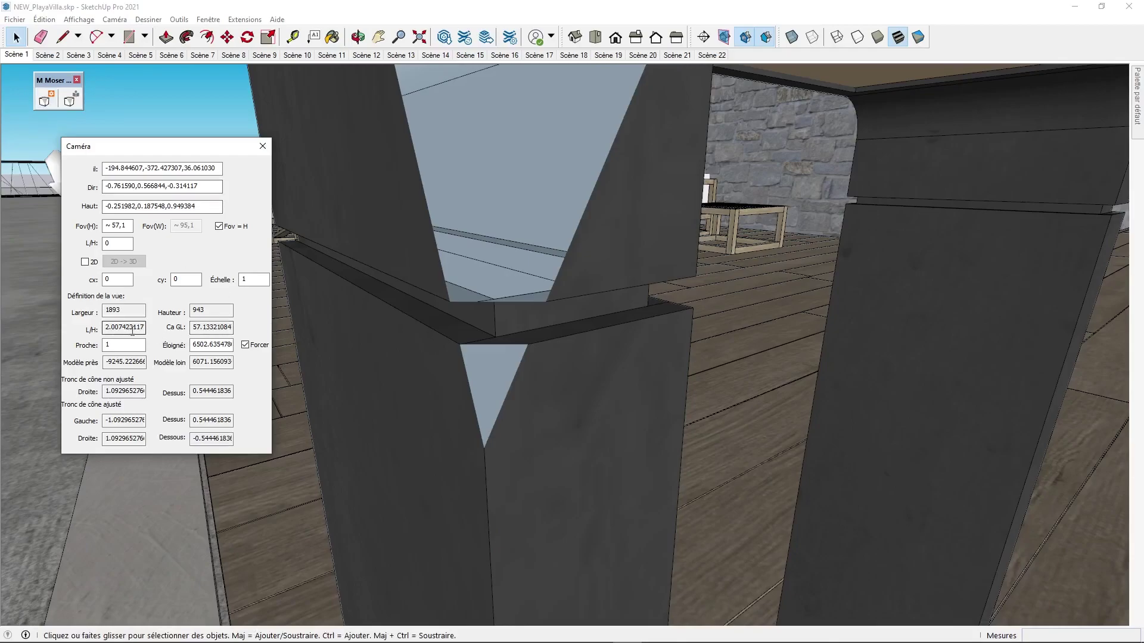
{"action": "left_click_drag", "start_coordinate": [112, 345], "coordinate": [86, 350]}
{"action": "type", "text": "0."}
{"action": "type", "text": "5"}
{"action": "middle_click_drag", "start_coordinate": [483, 320], "coordinate": [483, 344]}
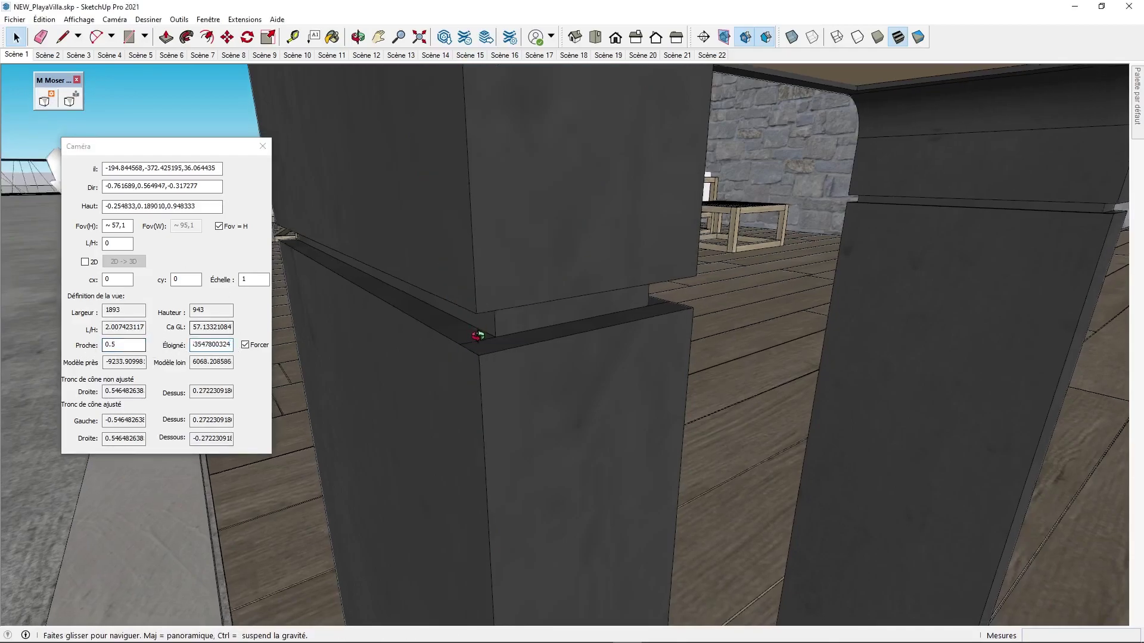
{"action": "mouse_move", "coordinate": [544, 452]}
{"action": "middle_mouse_down"}
{"action": "mouse_move", "coordinate": [453, 285]}
{"action": "mouse_move", "coordinate": [471, 461]}
{"action": "middle_mouse_up"}
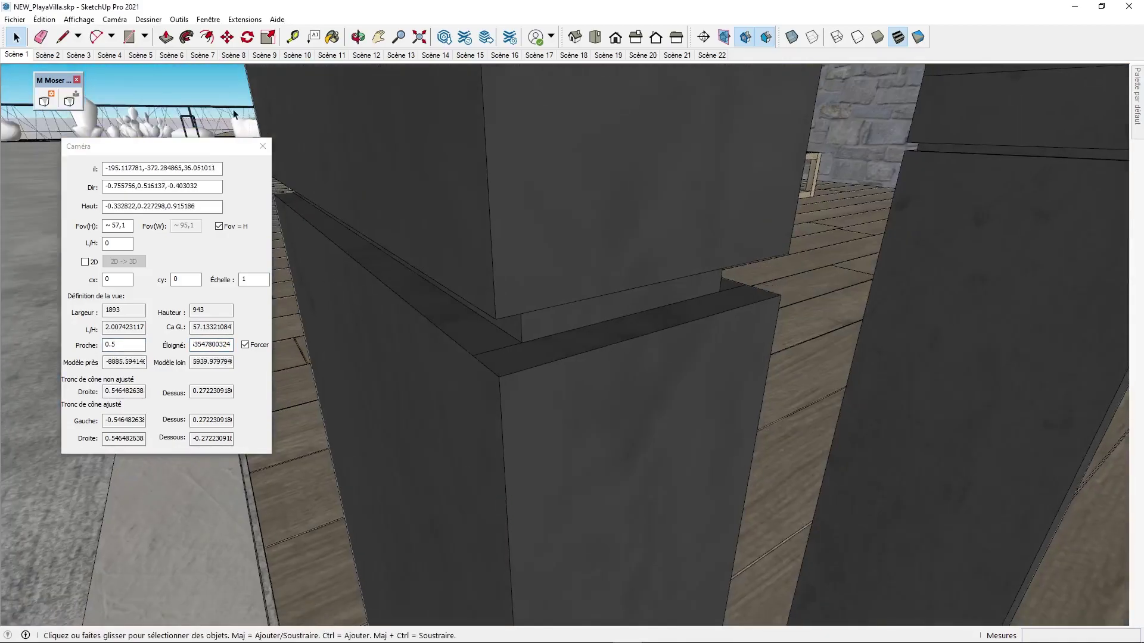
{"action": "left_click", "coordinate": [261, 146]}
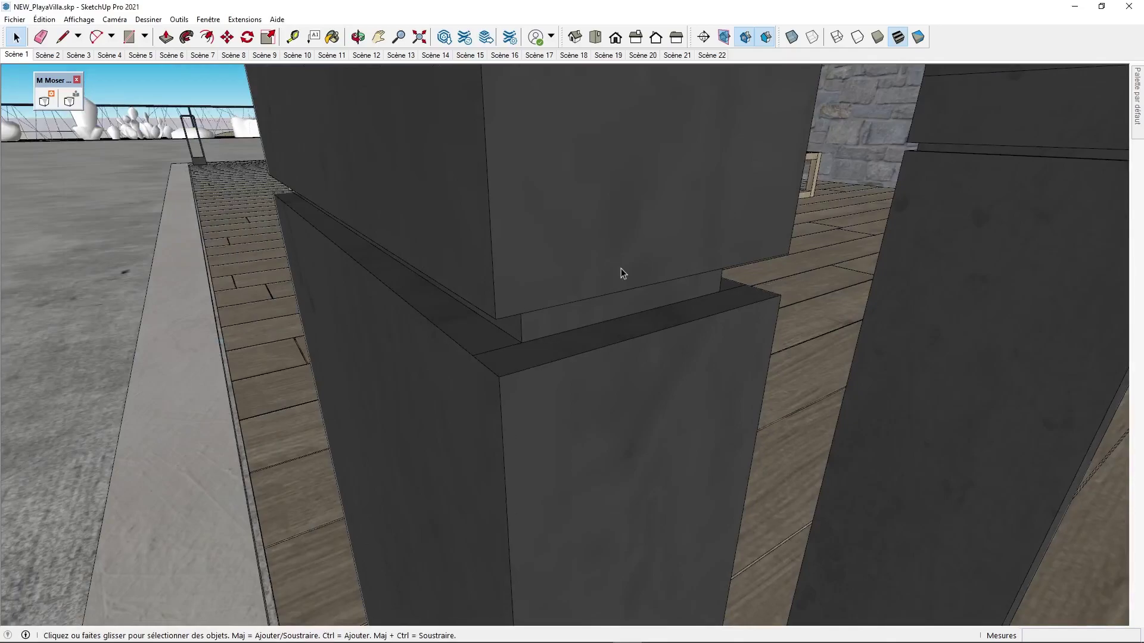
Zoom out and orbit to see the whole bollard, stone wall and entrance door.
{"action": "scroll", "coordinate": [622, 266], "scroll_direction": "down", "scroll_amount": 2}
{"action": "scroll", "coordinate": [620, 291], "scroll_direction": "down", "scroll_amount": 2}
{"action": "scroll", "coordinate": [417, 238], "scroll_direction": "down", "scroll_amount": 2}
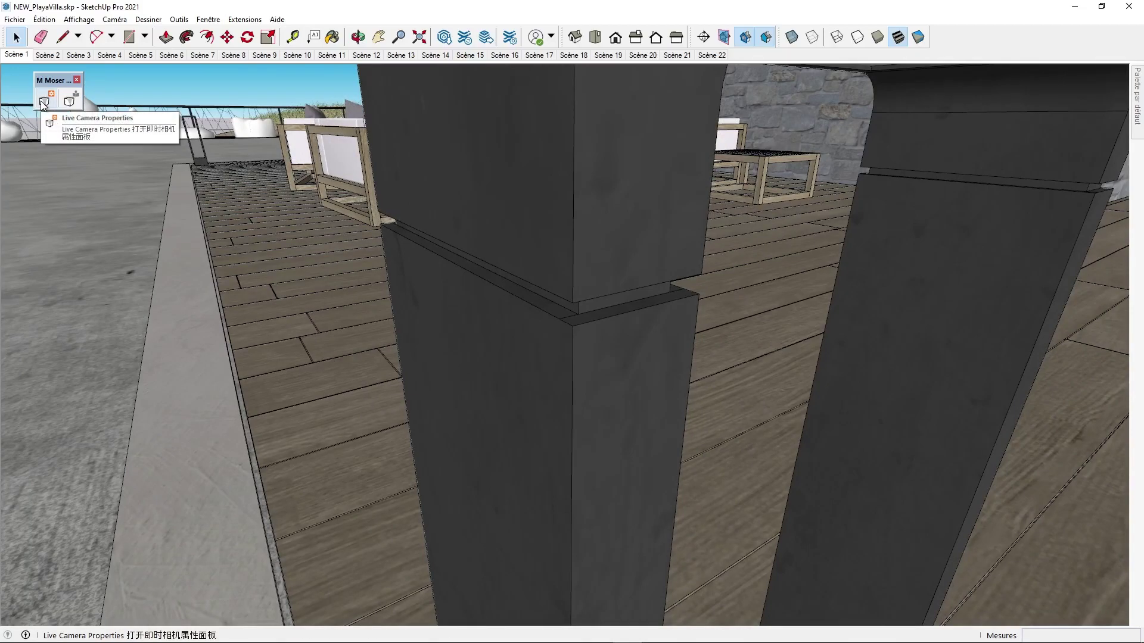
{"action": "mouse_move", "coordinate": [569, 325]}
{"action": "middle_mouse_down"}
{"action": "mouse_move", "coordinate": [605, 365]}
{"action": "mouse_move", "coordinate": [538, 335]}
{"action": "middle_mouse_up"}
{"action": "scroll", "coordinate": [537, 335], "scroll_direction": "down", "scroll_amount": 2}
{"action": "scroll", "coordinate": [537, 334], "scroll_direction": "down", "scroll_amount": 2}
{"action": "scroll", "coordinate": [538, 335], "scroll_direction": "down", "scroll_amount": 2}
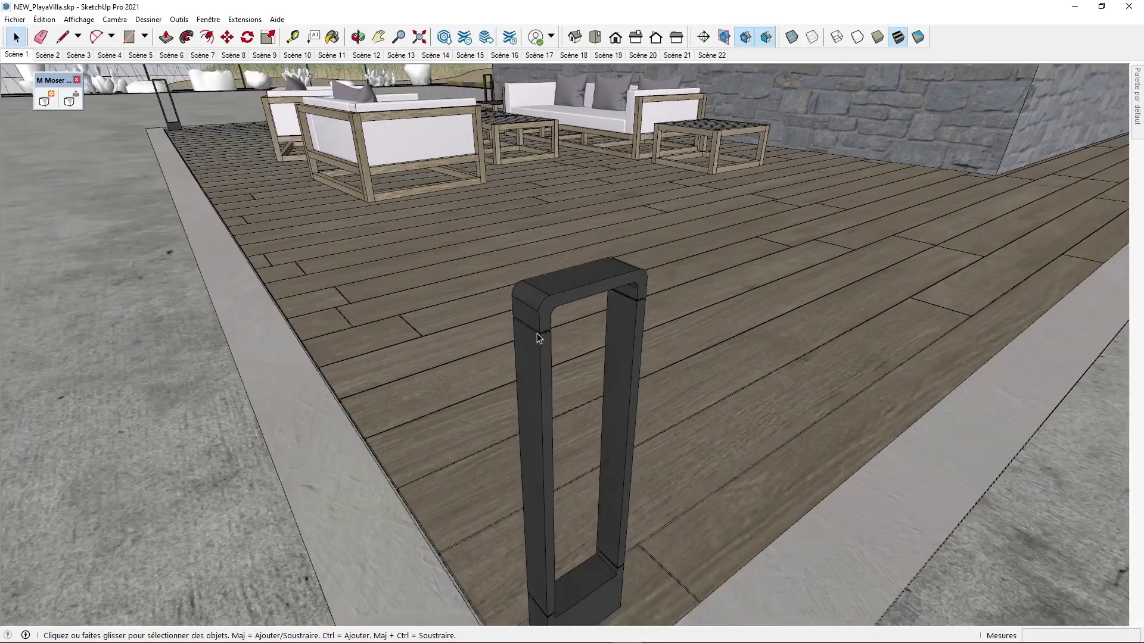
{"action": "scroll", "coordinate": [537, 334], "scroll_direction": "down", "scroll_amount": 3}
{"action": "mouse_move", "coordinate": [459, 300]}
{"action": "middle_mouse_down"}
{"action": "mouse_move", "coordinate": [557, 288]}
{"action": "mouse_move", "coordinate": [513, 255]}
{"action": "mouse_move", "coordinate": [497, 258]}
{"action": "mouse_move", "coordinate": [480, 306]}
{"action": "mouse_move", "coordinate": [485, 250]}
{"action": "mouse_move", "coordinate": [496, 256]}
{"action": "middle_mouse_up"}
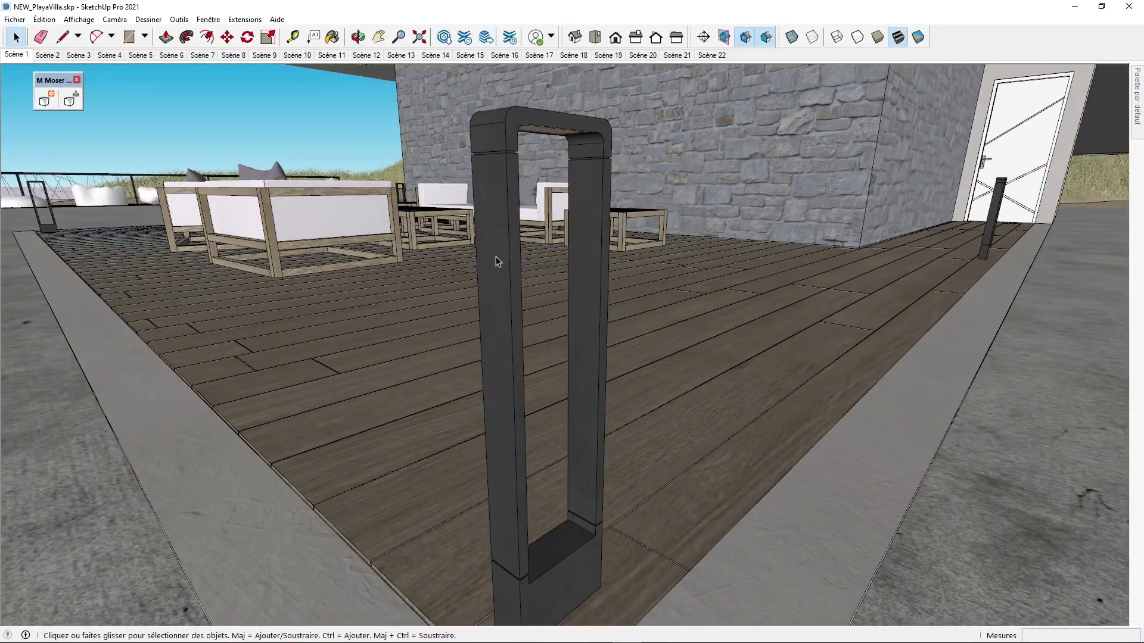